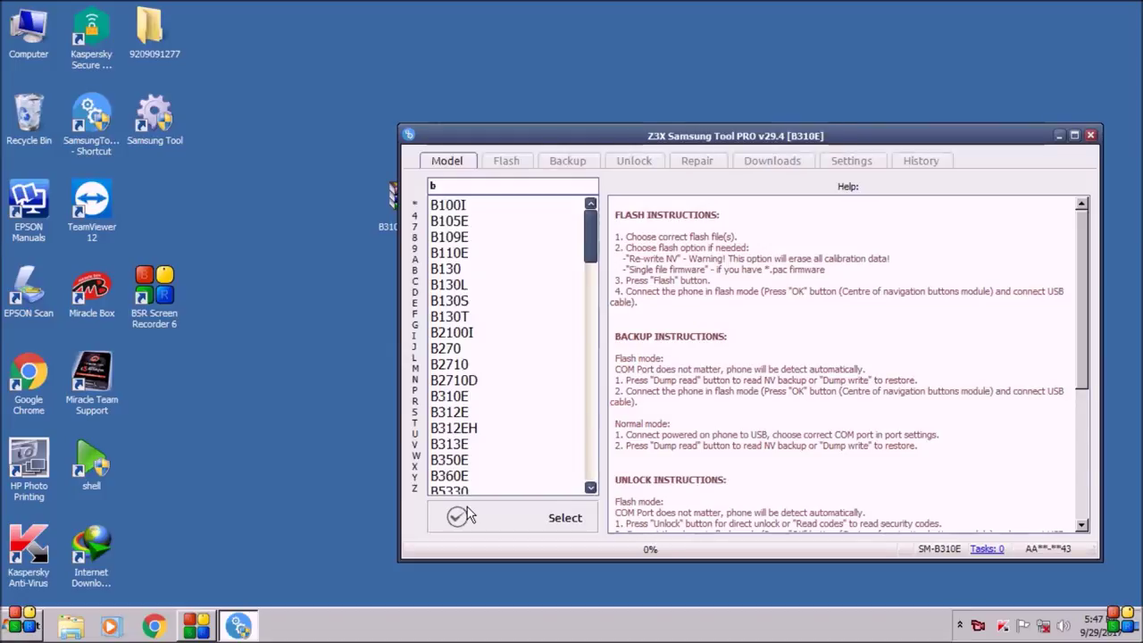
# Filter the model list by "b310" and select the B310E phone model.
pyautogui.doubleClick(469, 188)
pyautogui.write('b')
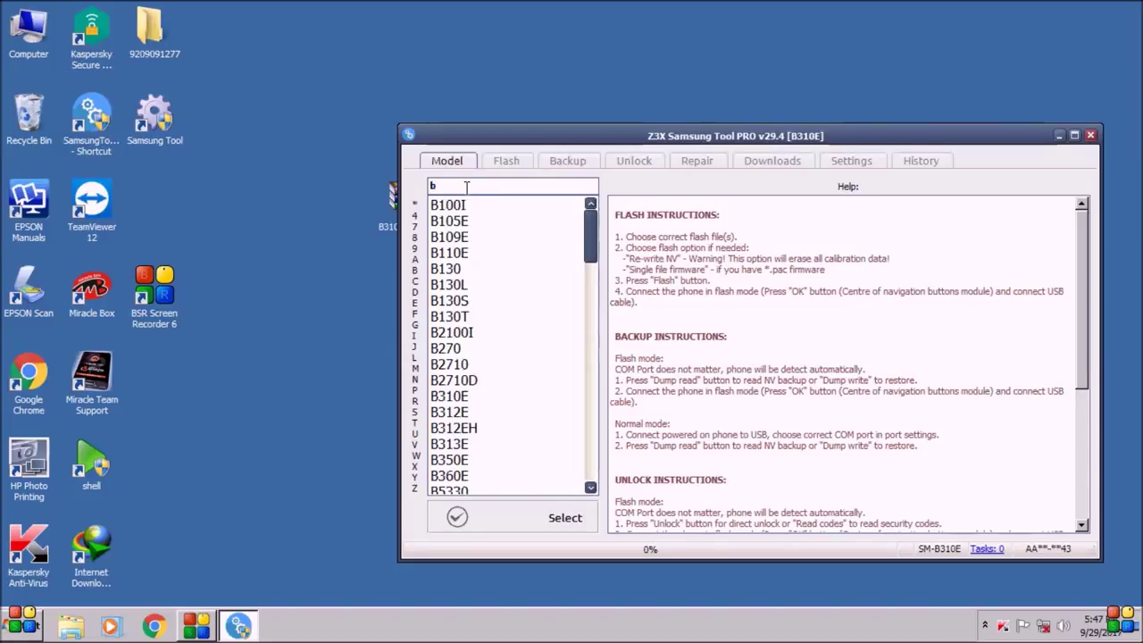
pyautogui.write('310 e')
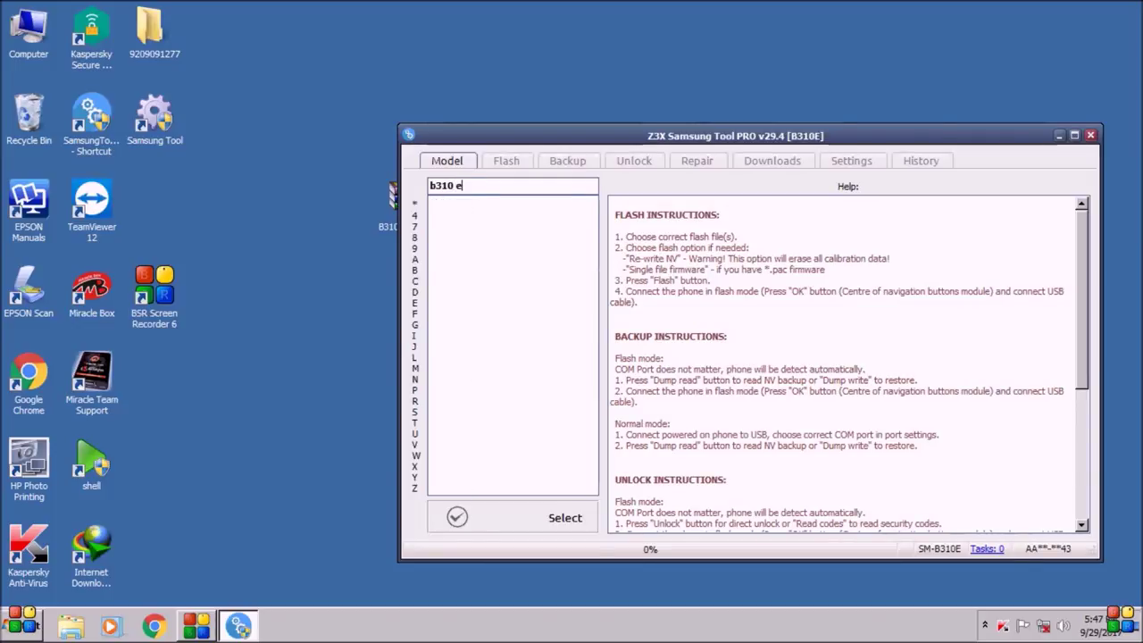
pyautogui.press('BackSpace')
pyautogui.press('BackSpace')
pyautogui.press('BackSpace')
pyautogui.press('BackSpace')
pyautogui.press('BackSpace')
pyautogui.write('b')
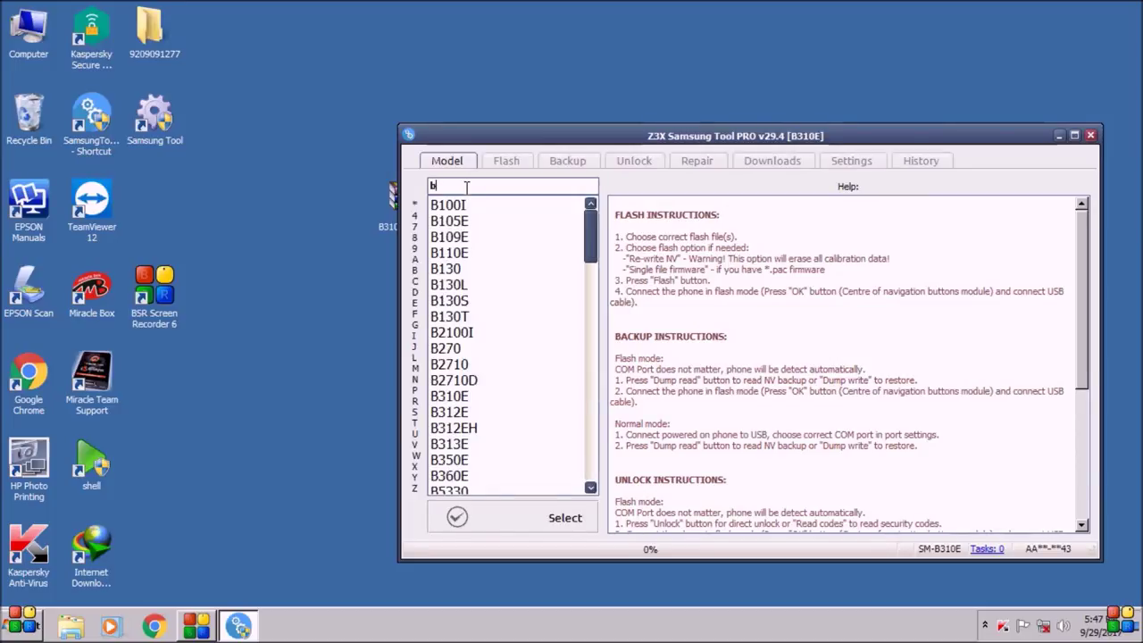
pyautogui.write('310')
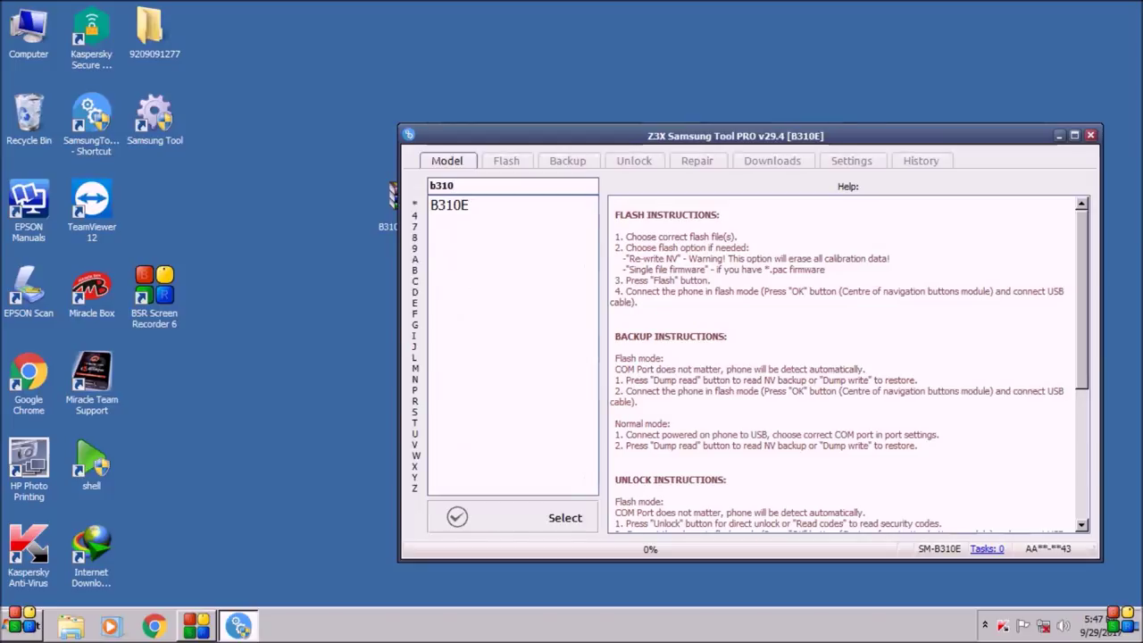
pyautogui.click(525, 517)
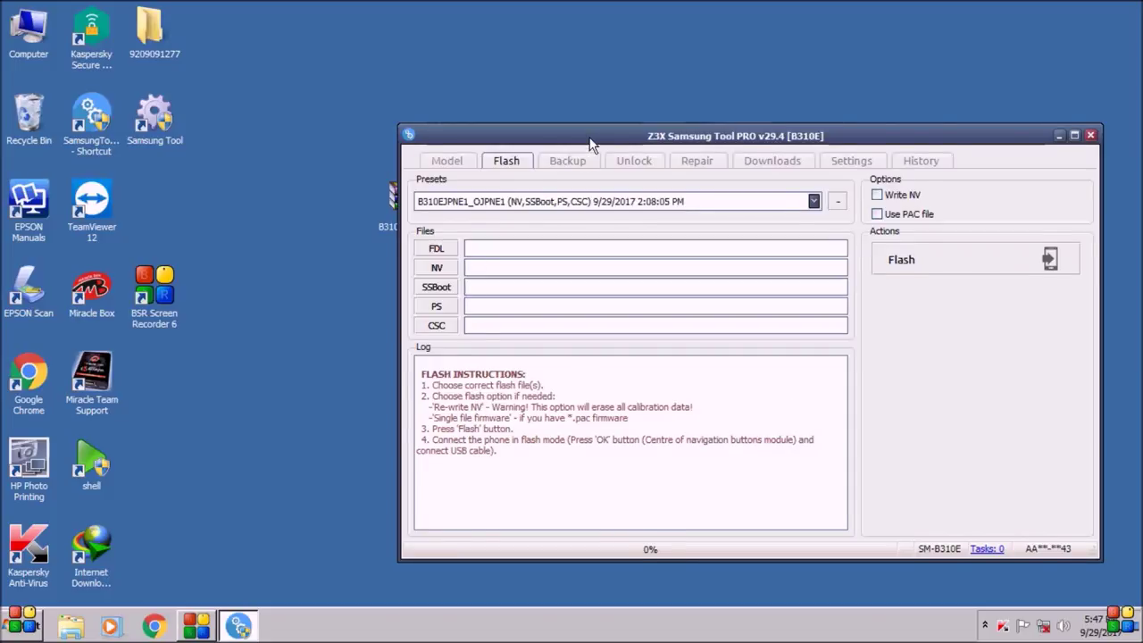
# Move the B310EJPNE1_OJPNE1 archive to a clear area of the desktop and extract it in place.
pyautogui.moveTo(393, 199); pyautogui.dragTo(318, 241)
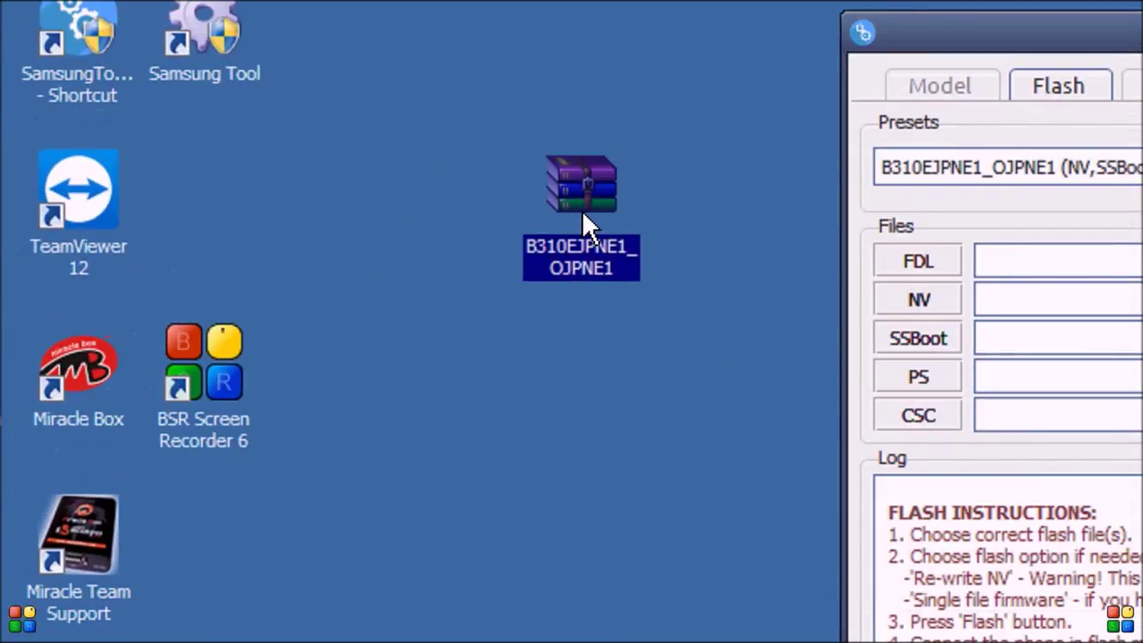
pyautogui.rightClick(582, 213)
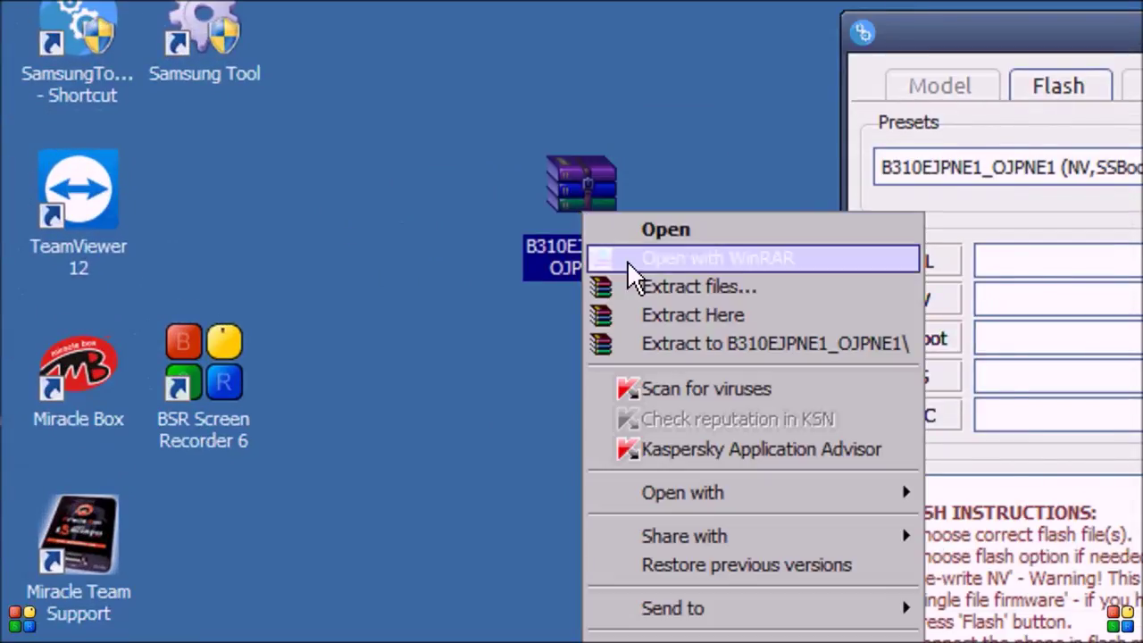
pyautogui.click(676, 313)
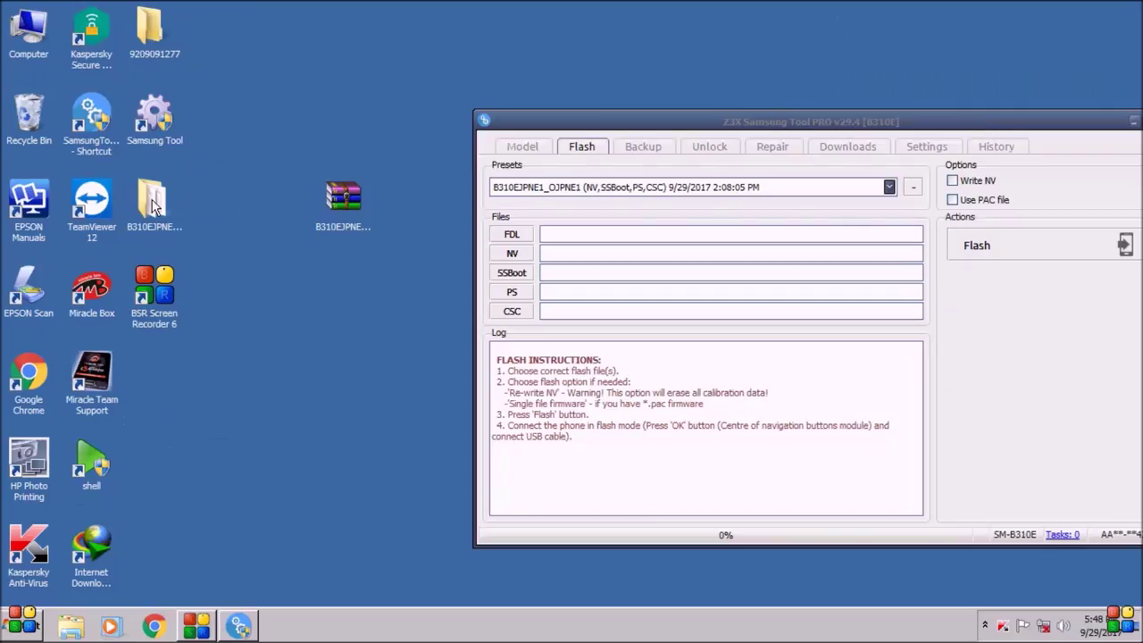
# Move the extracted B310EJPNE1_OJPNE1 folder below the archive on the desktop and look through its firmware files.
pyautogui.moveTo(202, 210); pyautogui.dragTo(419, 442)
pyautogui.doubleClick(265, 327)
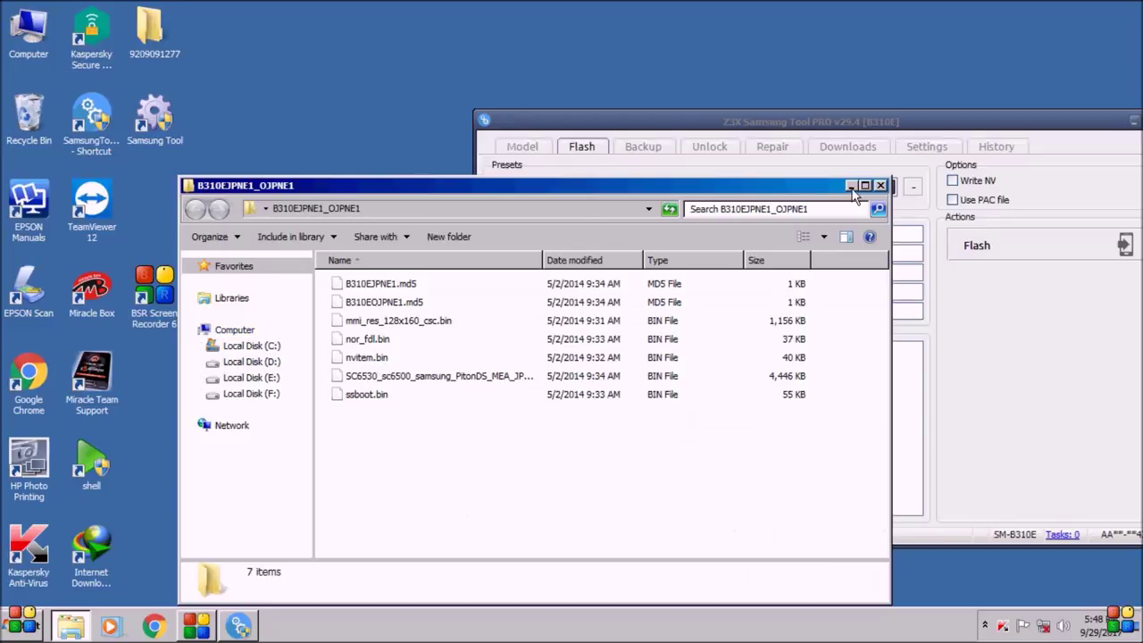
pyautogui.click(879, 185)
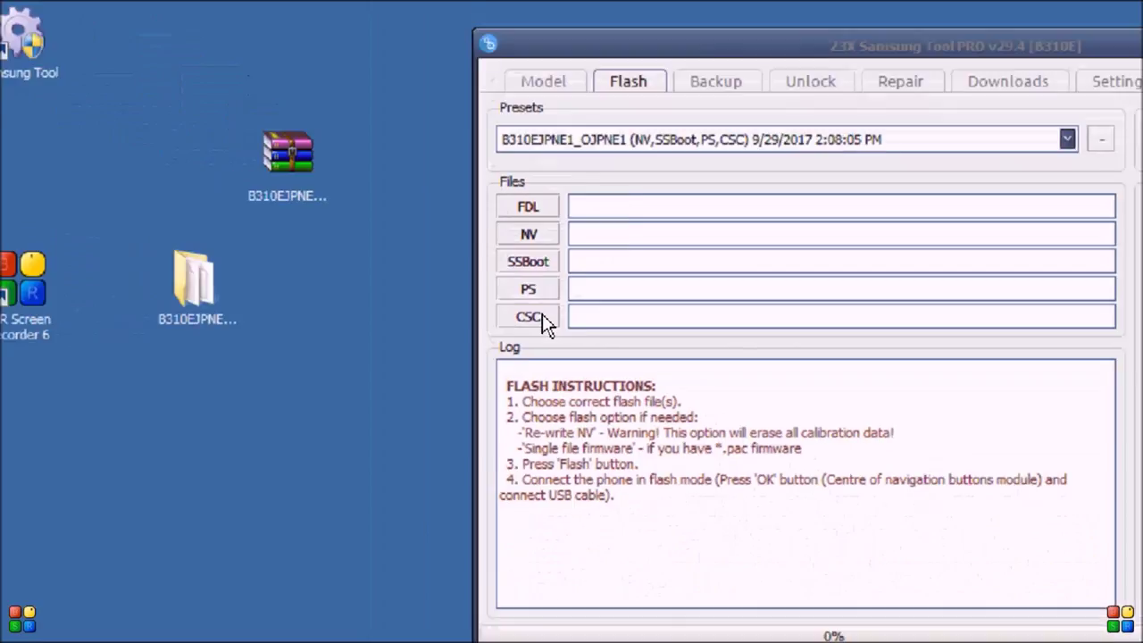
# Load mmi_res_128x160_csc.bin from the desktop folder B310EJPNE1_OJPNE1 as the CSC file.
pyautogui.click(538, 317)
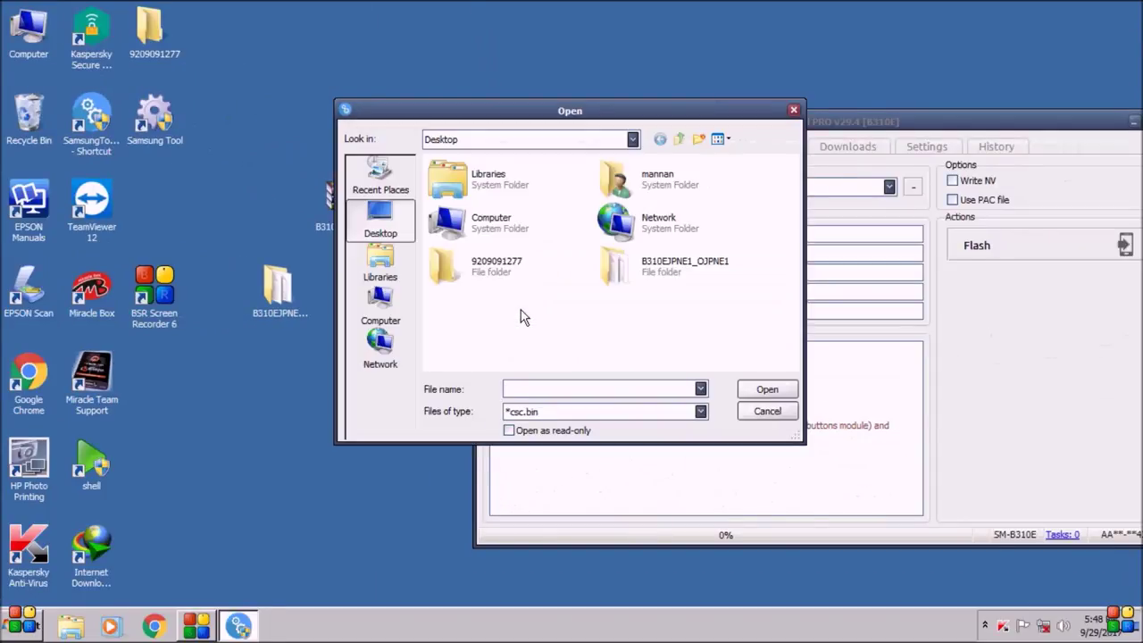
pyautogui.doubleClick(665, 261)
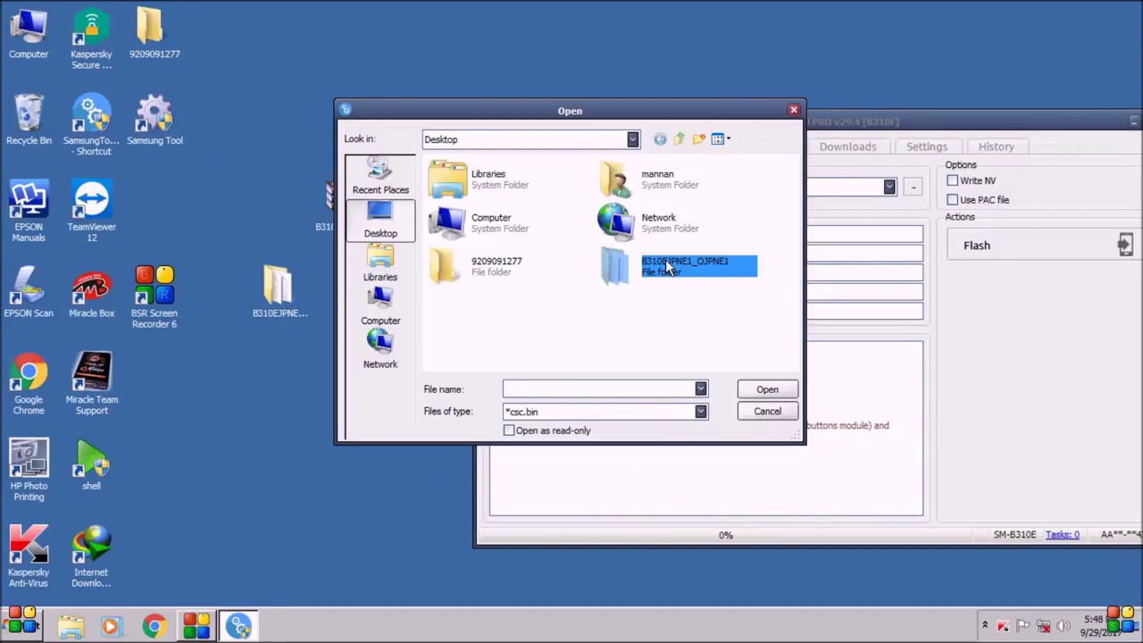
pyautogui.click(487, 176)
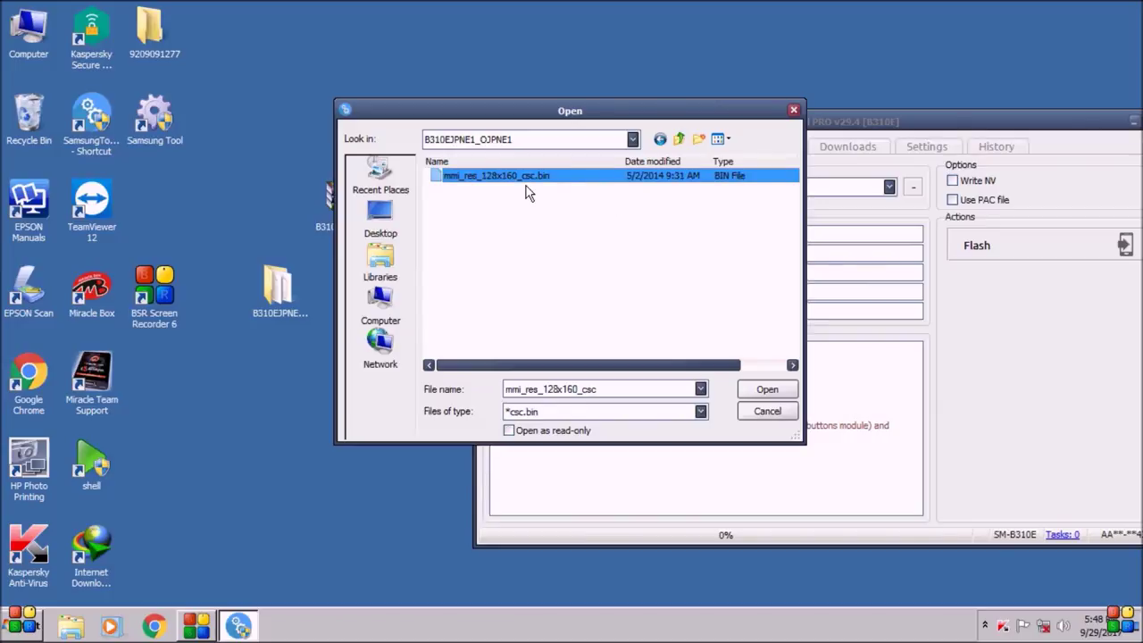
pyautogui.click(766, 389)
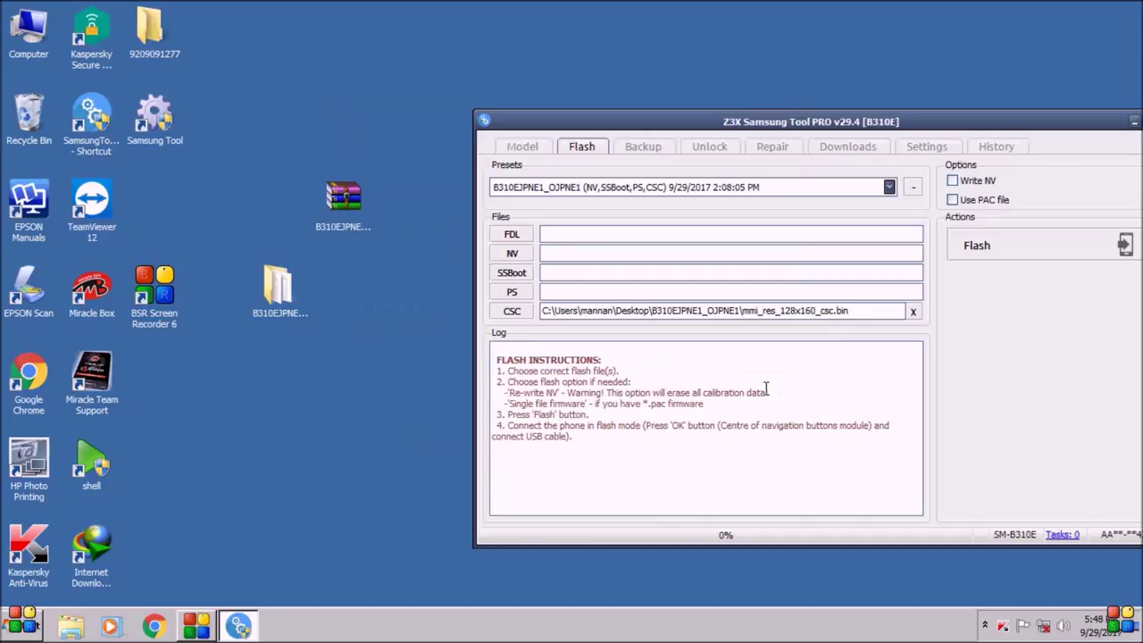
# Load SC6530_sc6500_samsung_PitonDS_MEA_JP_stone.bin as the PS file and ssboot.bin as the SSBoot file.
pyautogui.click(515, 305)
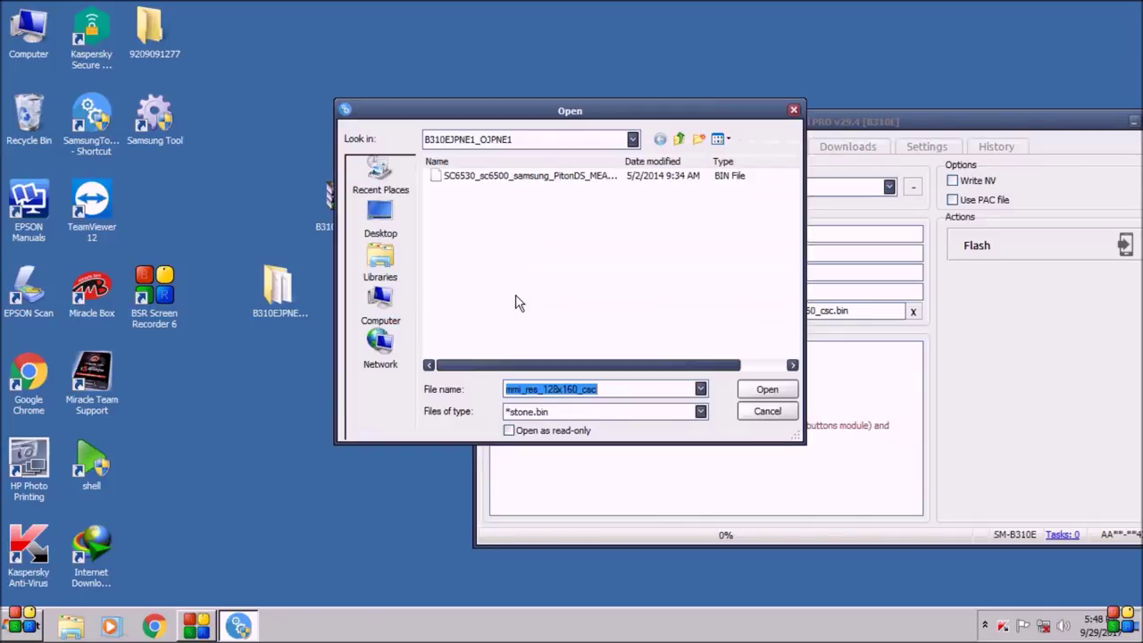
pyautogui.click(471, 177)
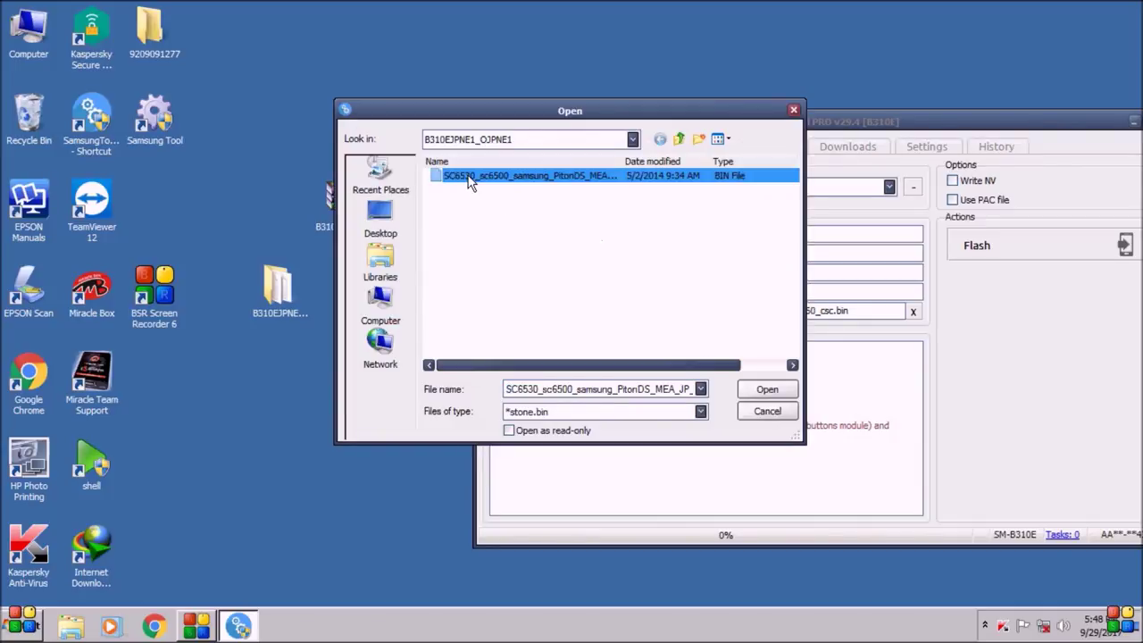
pyautogui.click(768, 390)
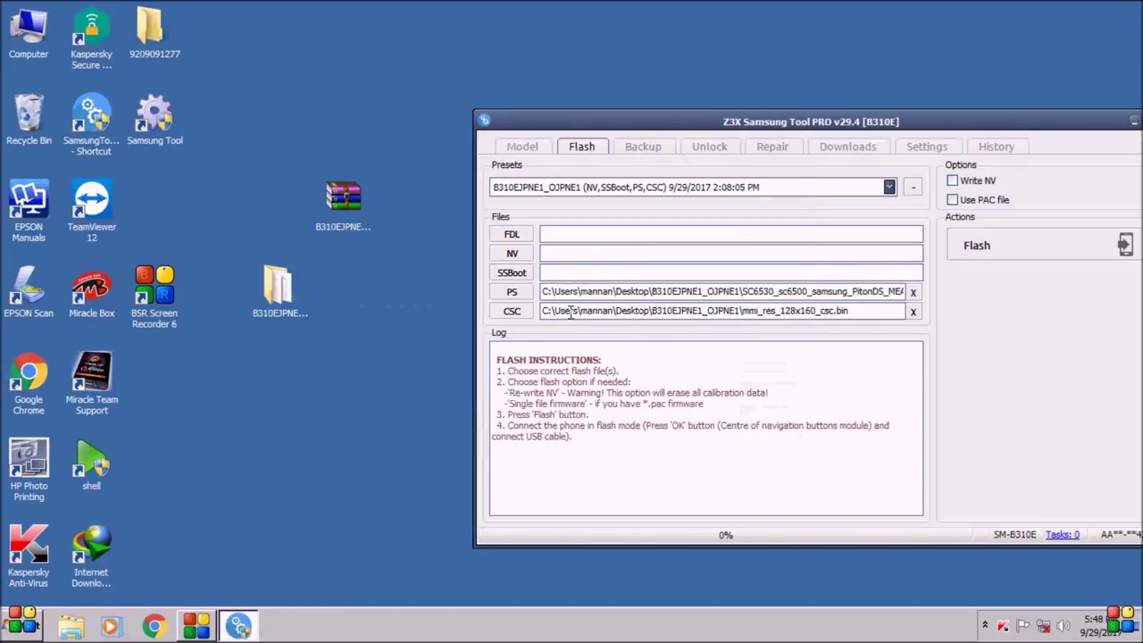
pyautogui.click(516, 274)
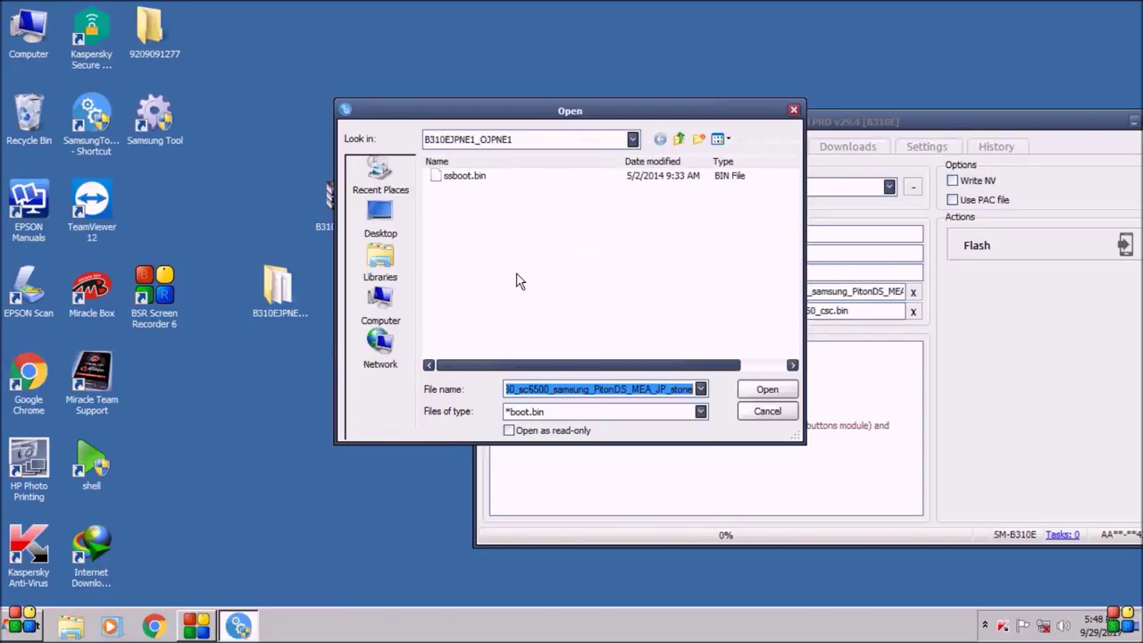
pyautogui.click(463, 177)
pyautogui.click(759, 390)
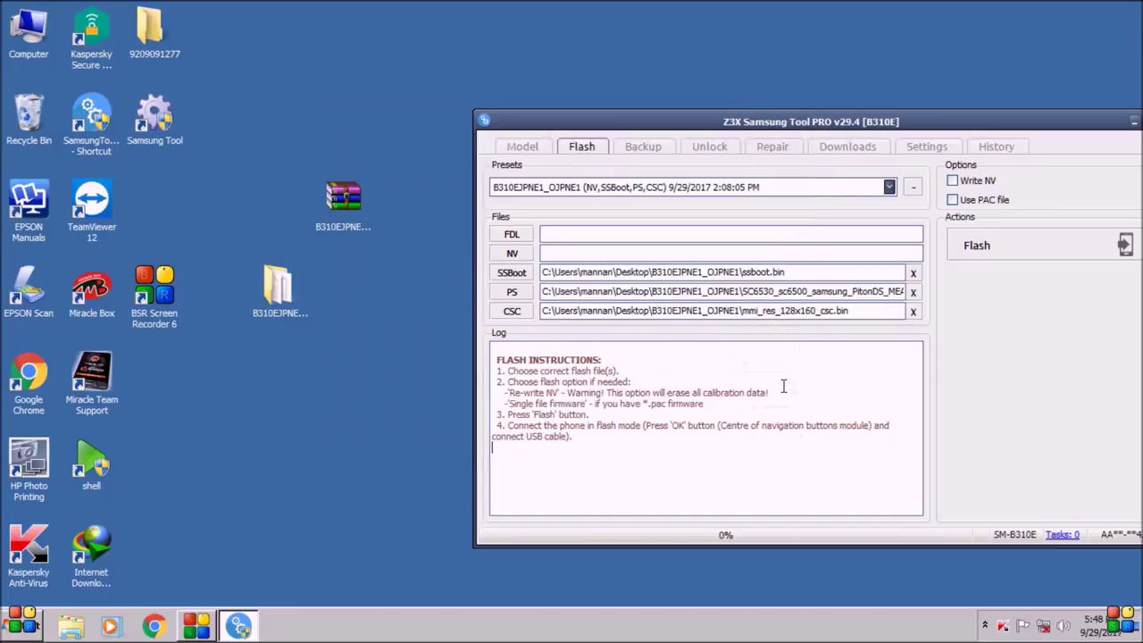
# Load nvitem.bin as the NV file and nor_fdl.bin as the FDL file.
pyautogui.click(514, 254)
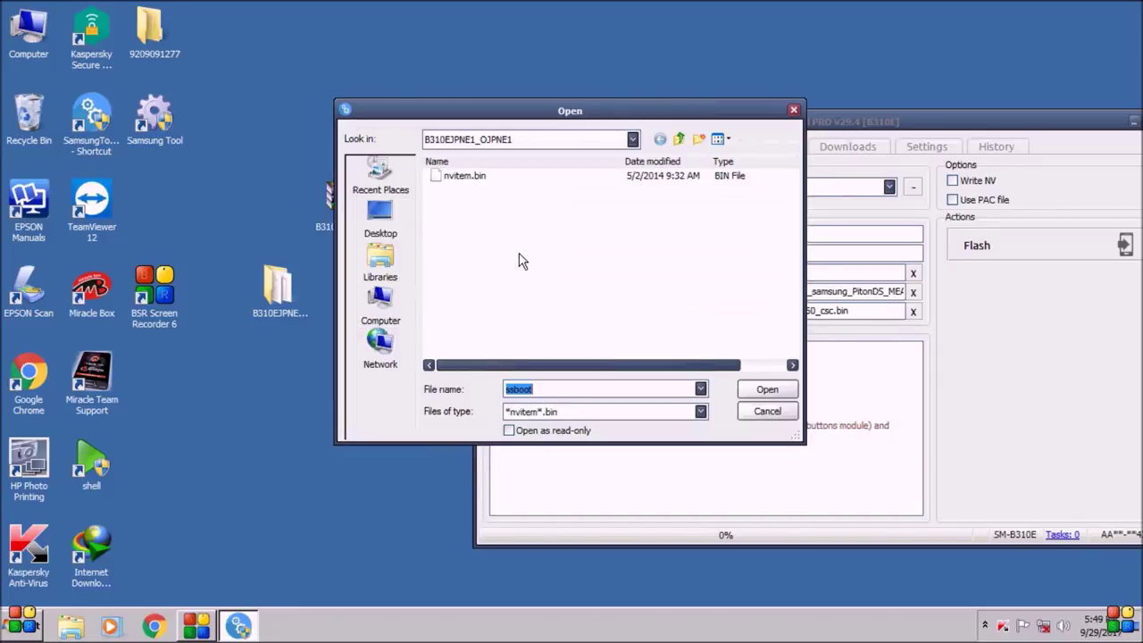
pyautogui.click(466, 179)
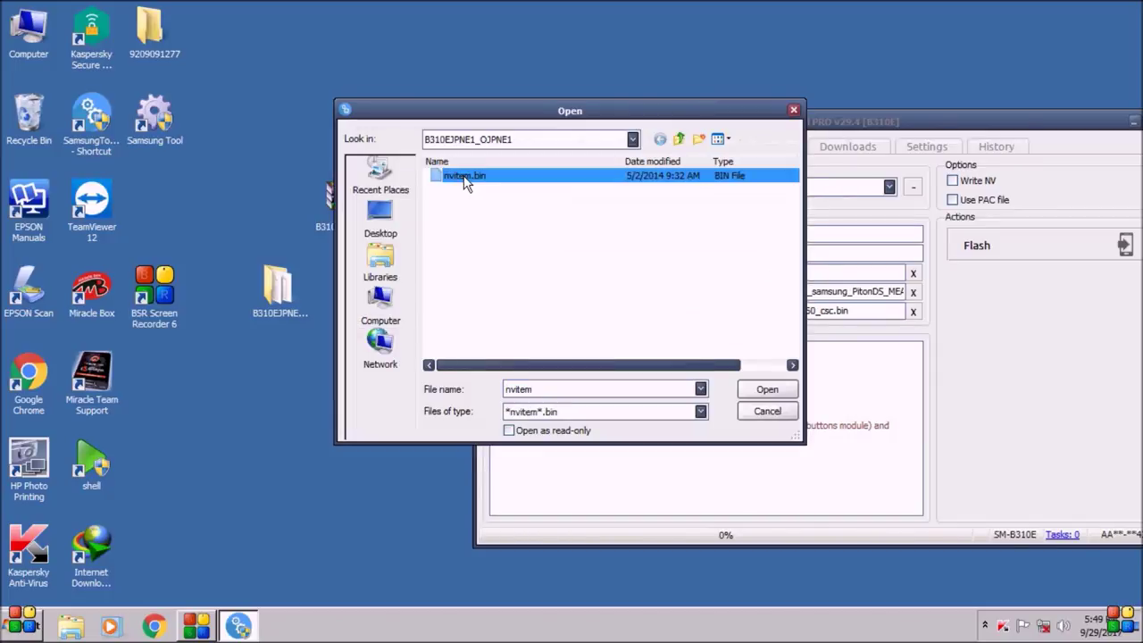
pyautogui.click(778, 394)
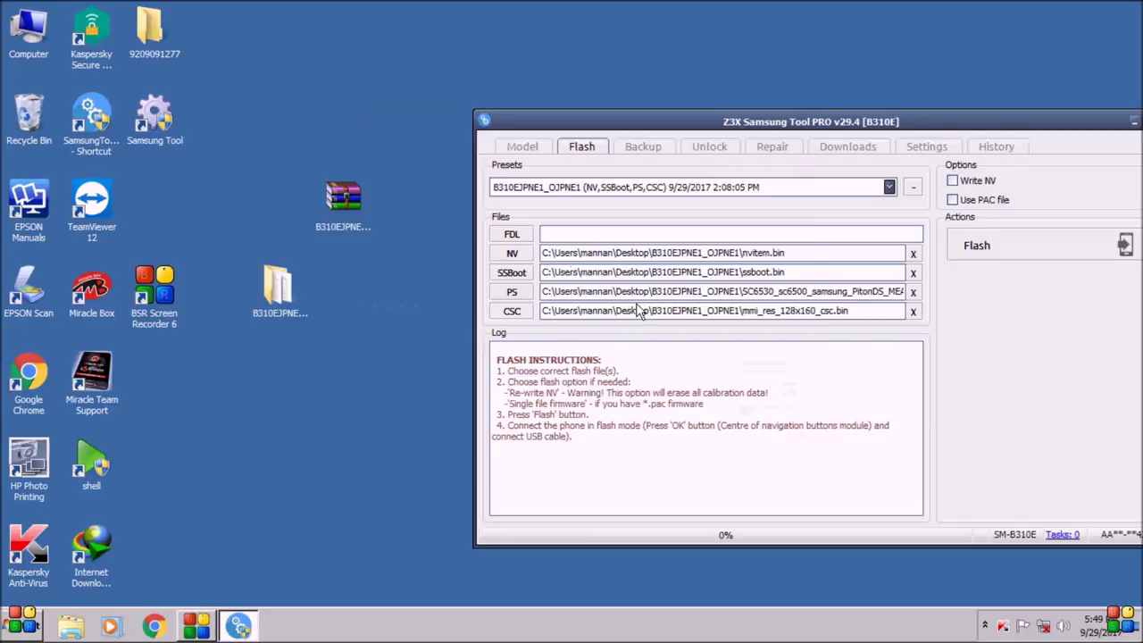
pyautogui.click(510, 234)
pyautogui.click(465, 179)
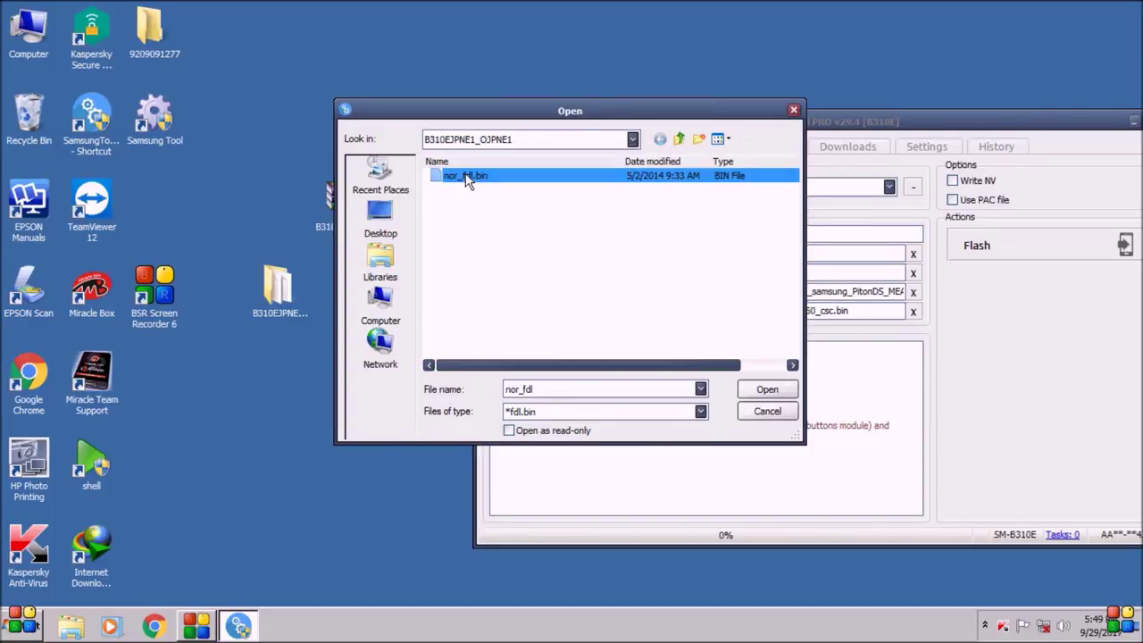
pyautogui.click(775, 393)
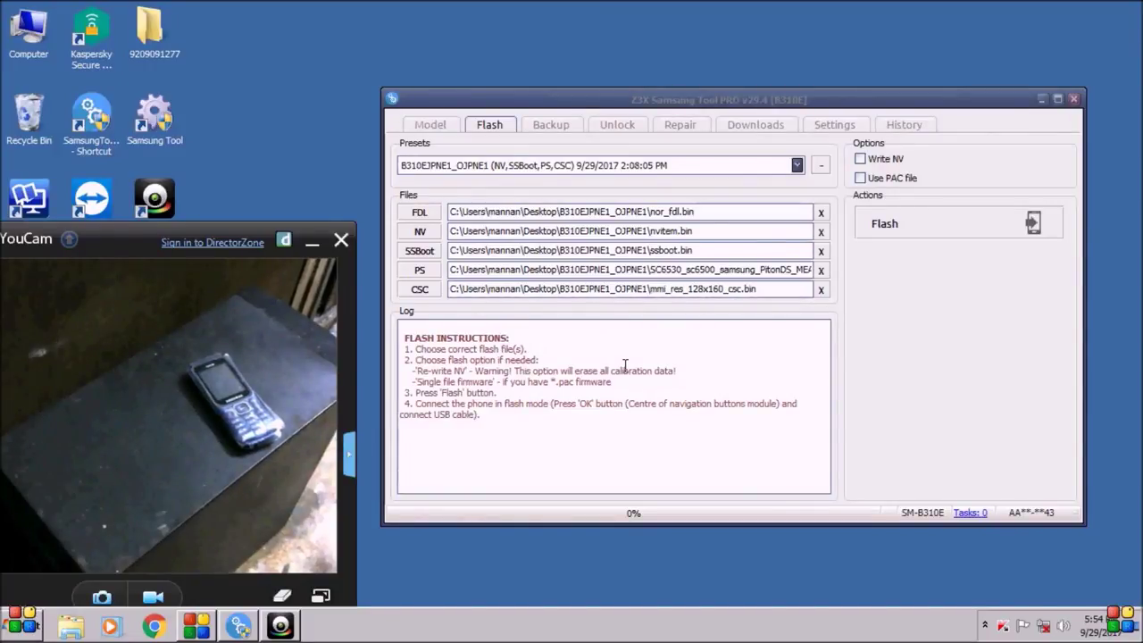
# Start flashing the SM-B310E with the loaded firmware files.
pyautogui.click(947, 223)
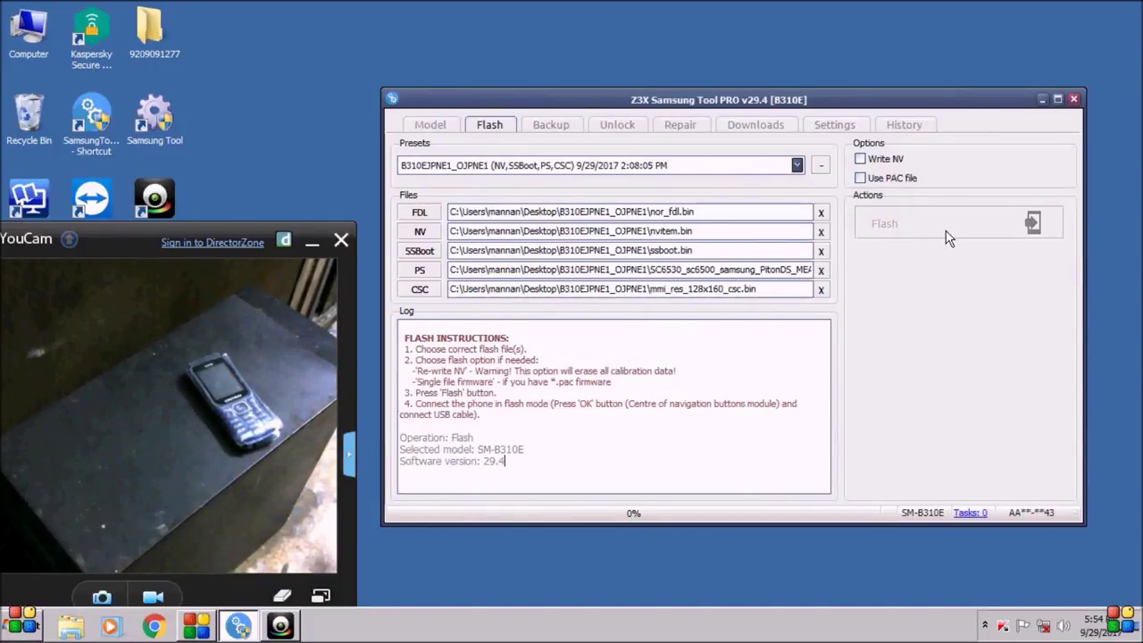